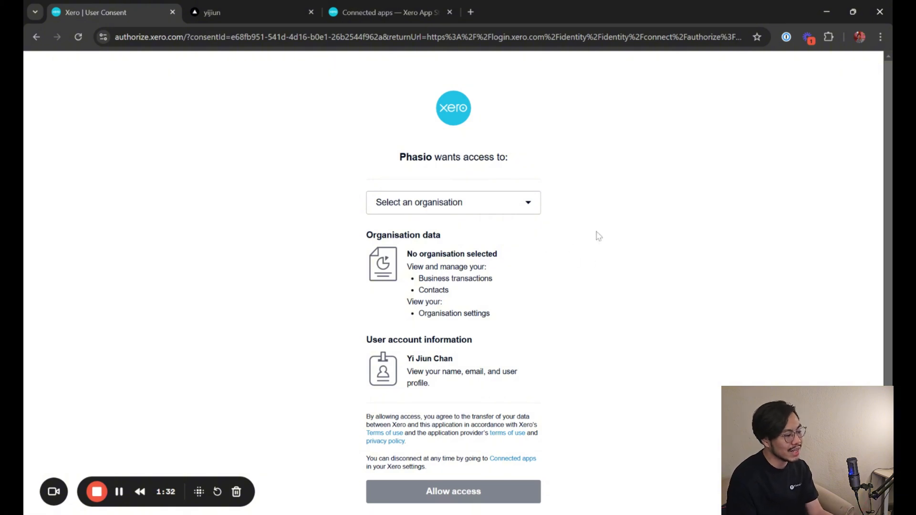
Step: Authorise Phasio's access to the Demo Company (Global) organisation in Xero
click(525, 209)
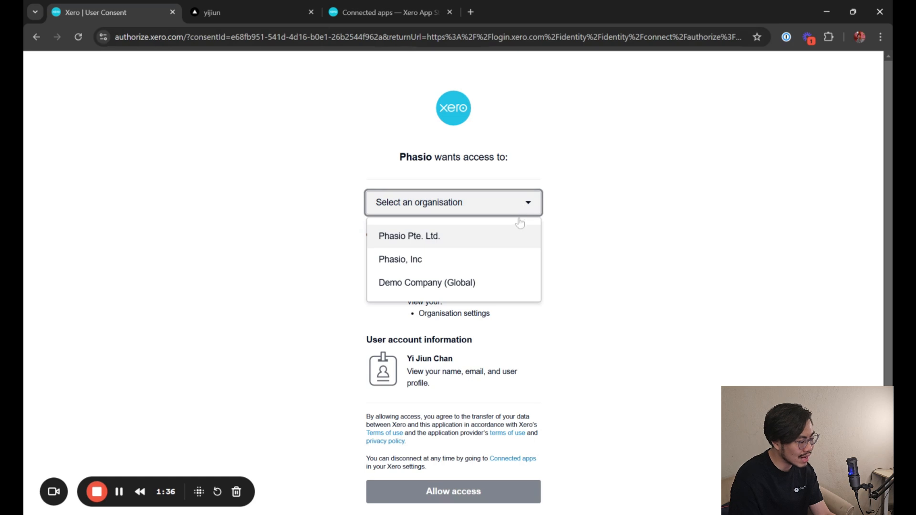
click(492, 289)
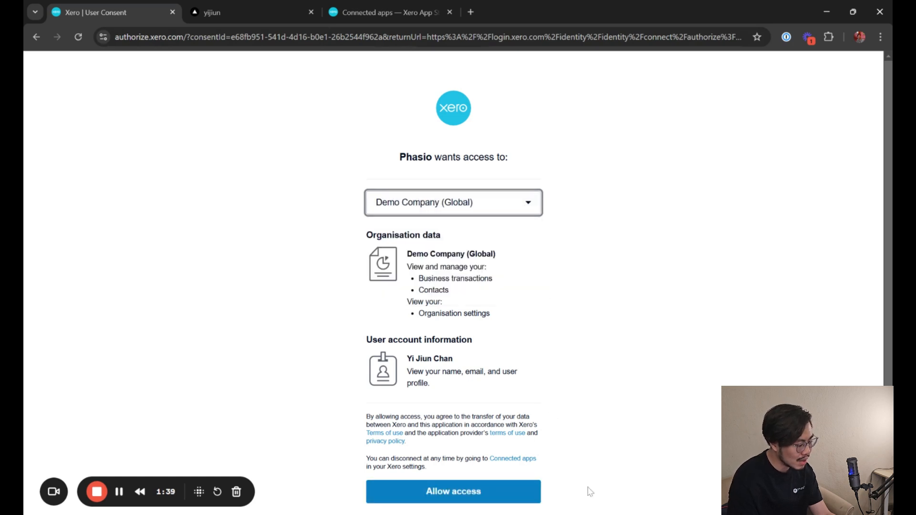
click(491, 494)
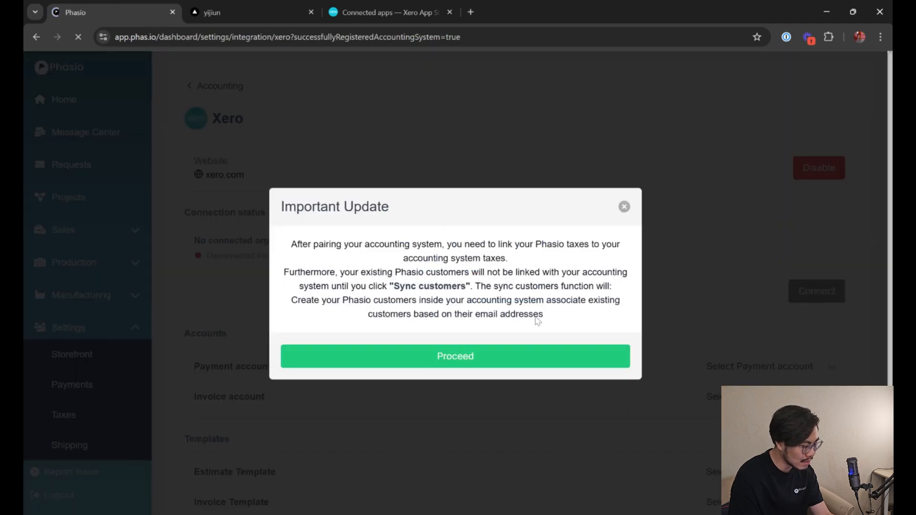
click(461, 355)
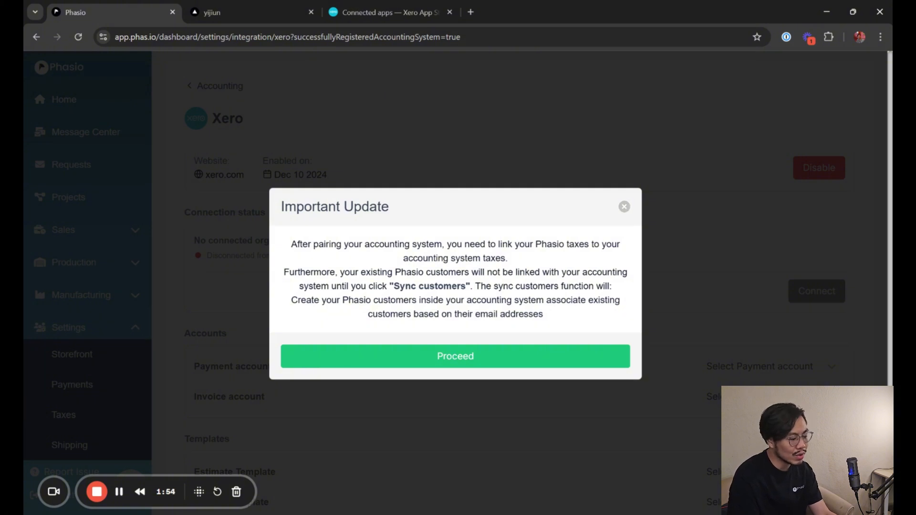
Step: Read and dismiss the Important Update notice about syncing customers
drag(389, 286, 470, 286)
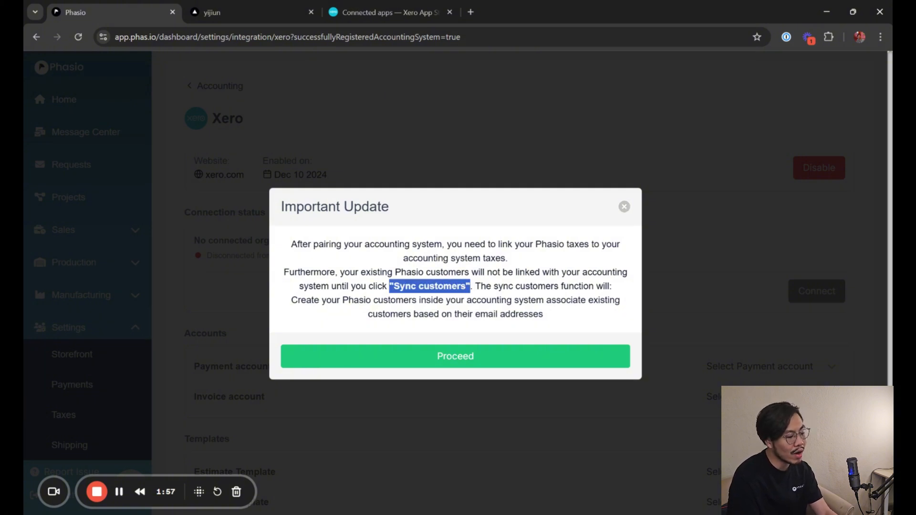
click(467, 359)
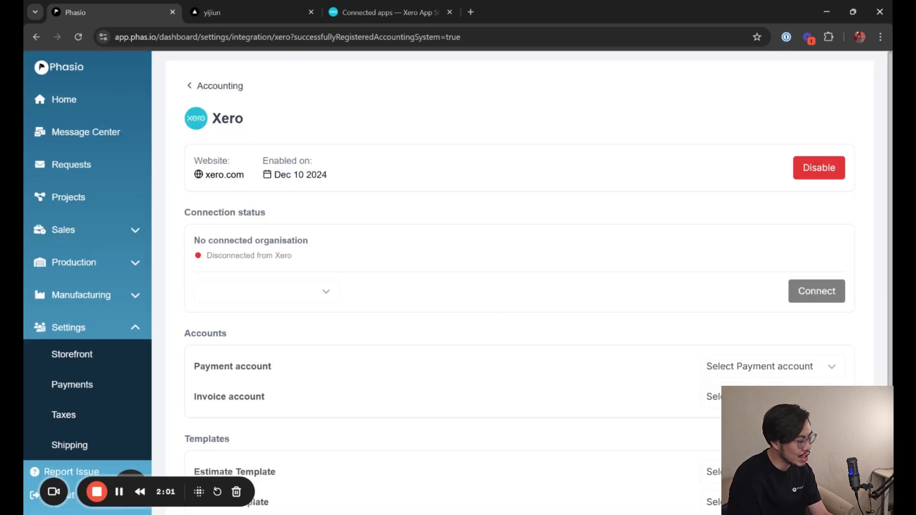
drag(185, 212, 262, 212)
Step: Connect Phasio to the Demo Company (Global) Xero organisation and start syncing customers
click(318, 293)
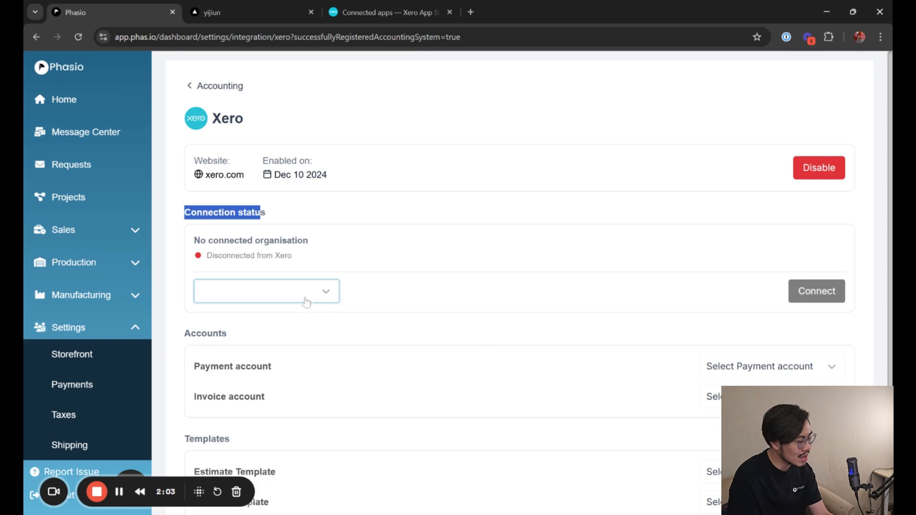
click(293, 325)
click(638, 327)
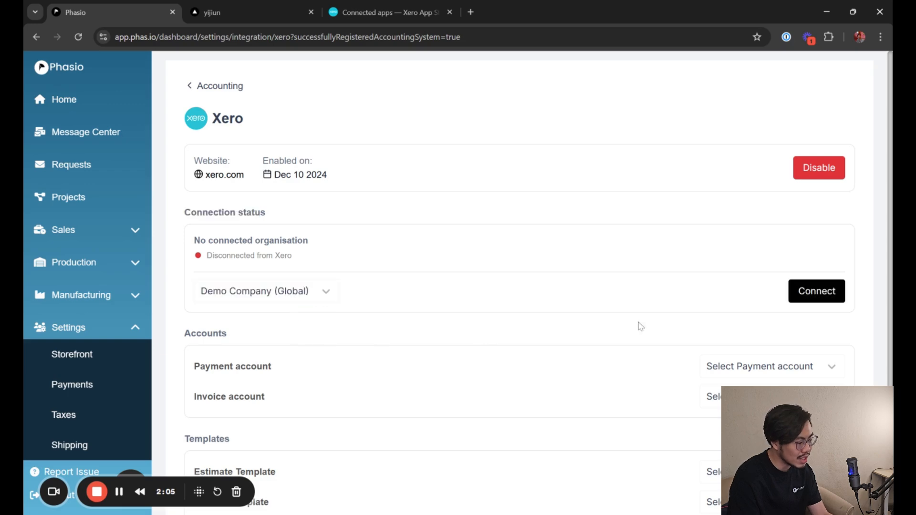
click(828, 294)
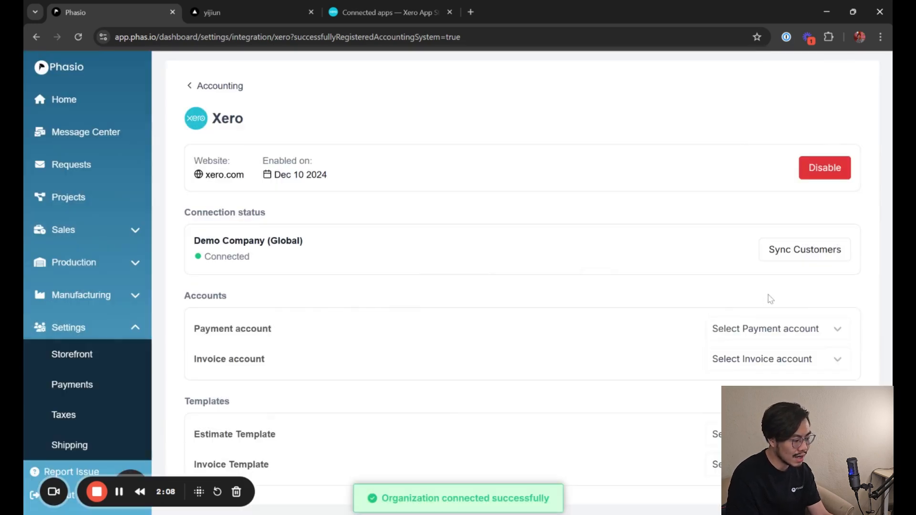
click(829, 261)
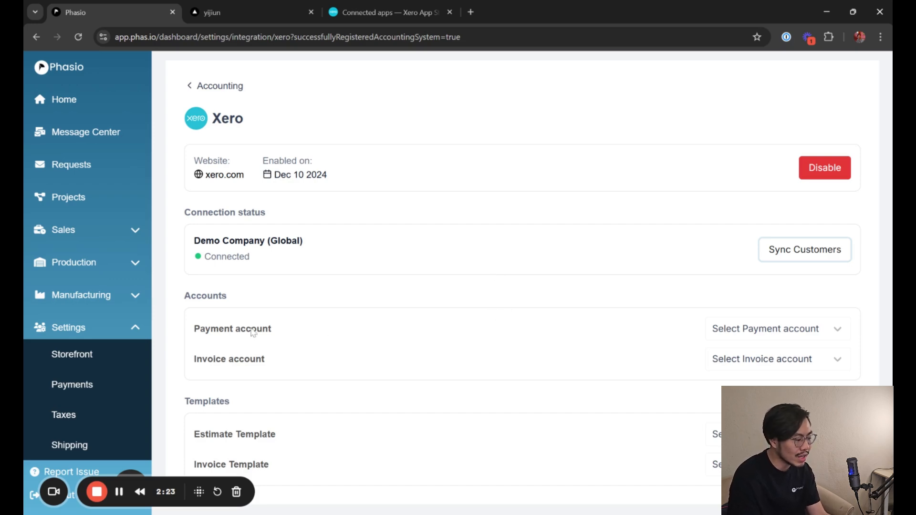
Step: Choose Accounts Receivable as the payment account and Sales as the invoice account
click(825, 335)
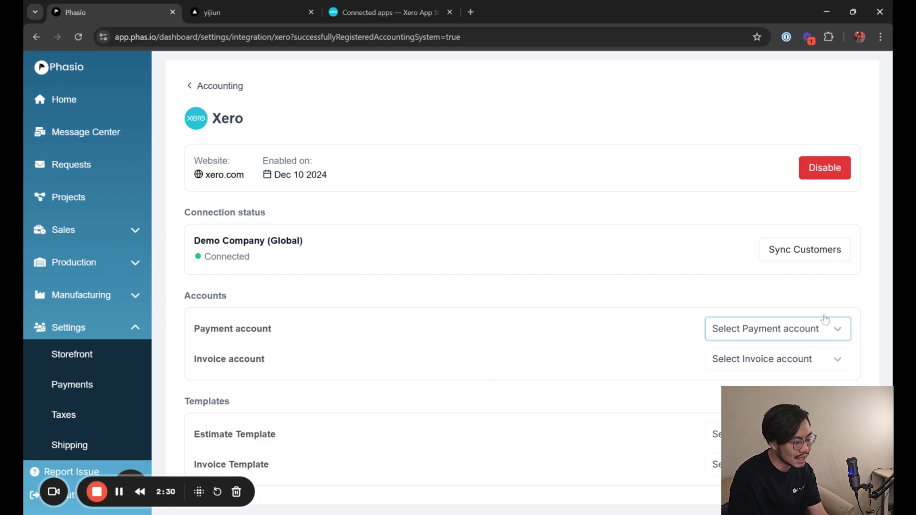
click(773, 368)
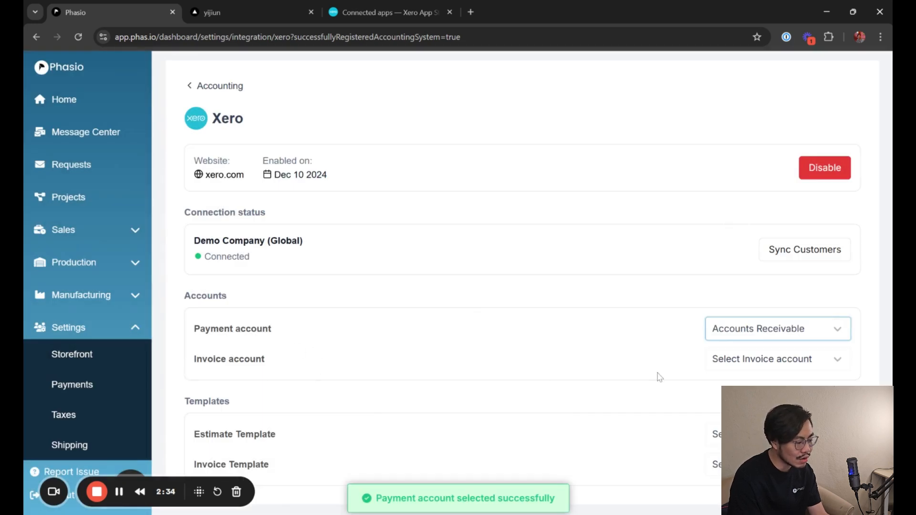
click(832, 365)
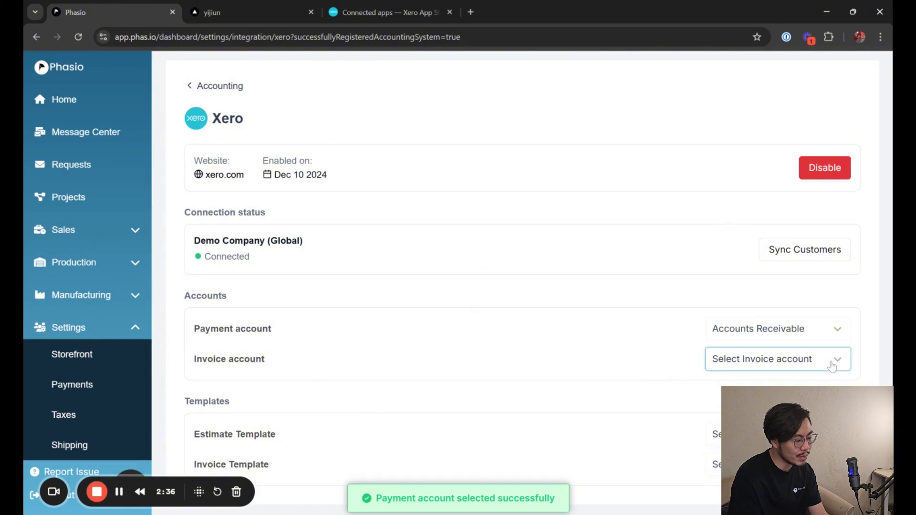
click(822, 352)
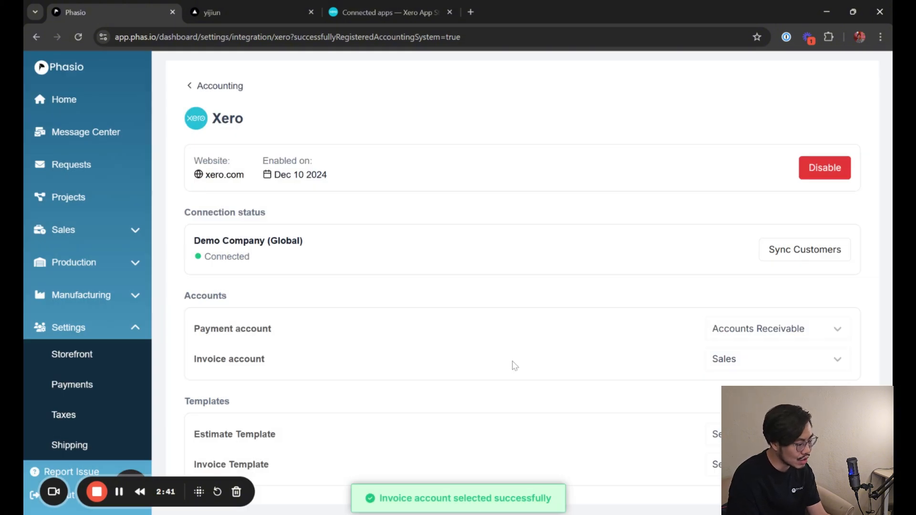
scroll(105, 377, down, 3)
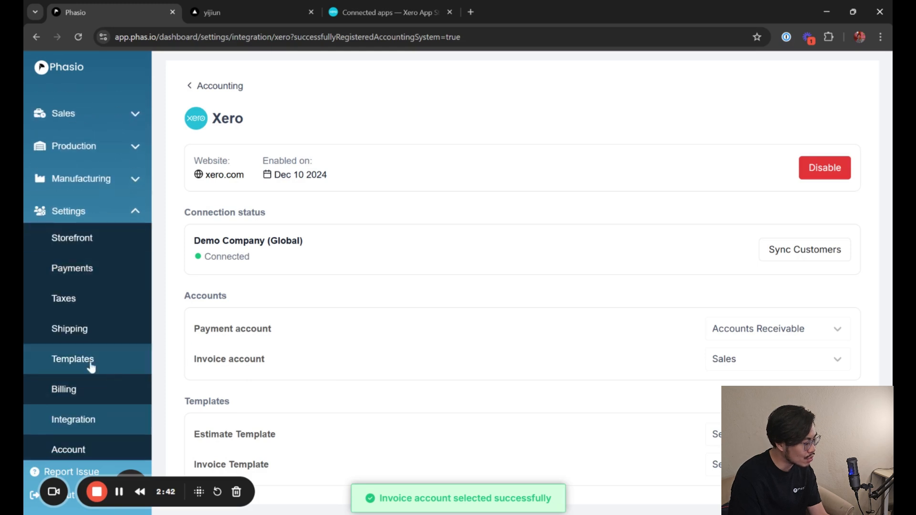
Step: Link the DEFAULT tax jurisdiction to the Xero tax Tax on Goods and save it
click(80, 298)
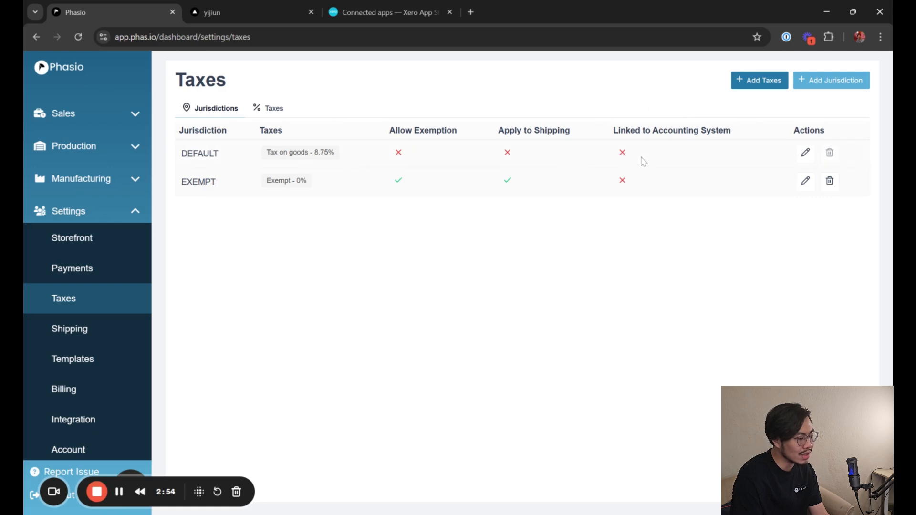
click(806, 153)
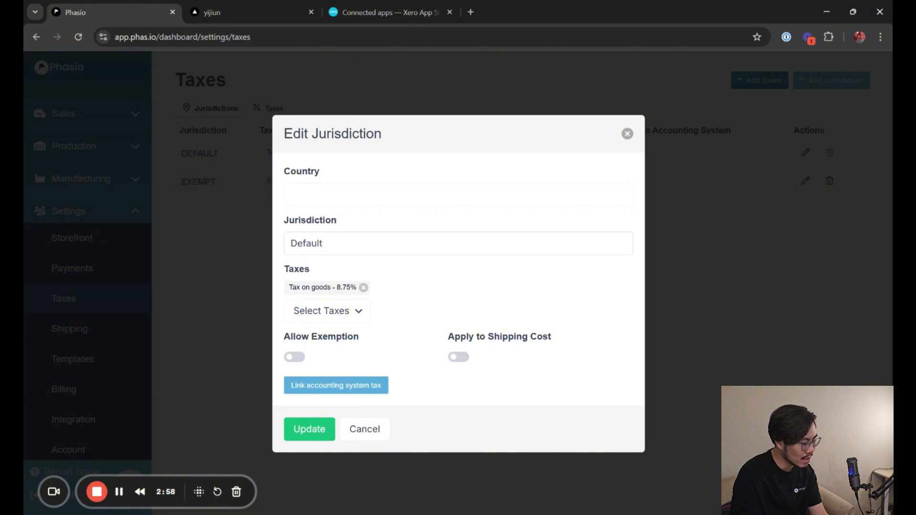
click(351, 390)
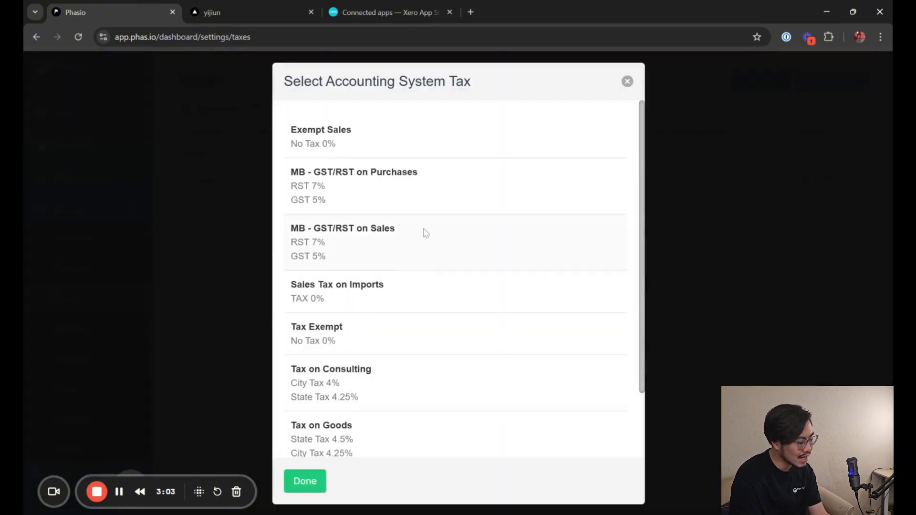
scroll(424, 234, down, 2)
click(375, 368)
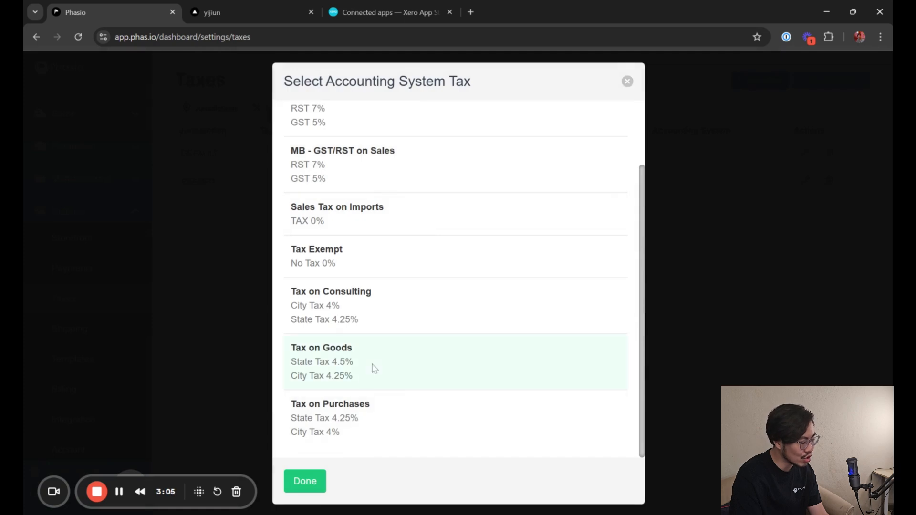
click(310, 480)
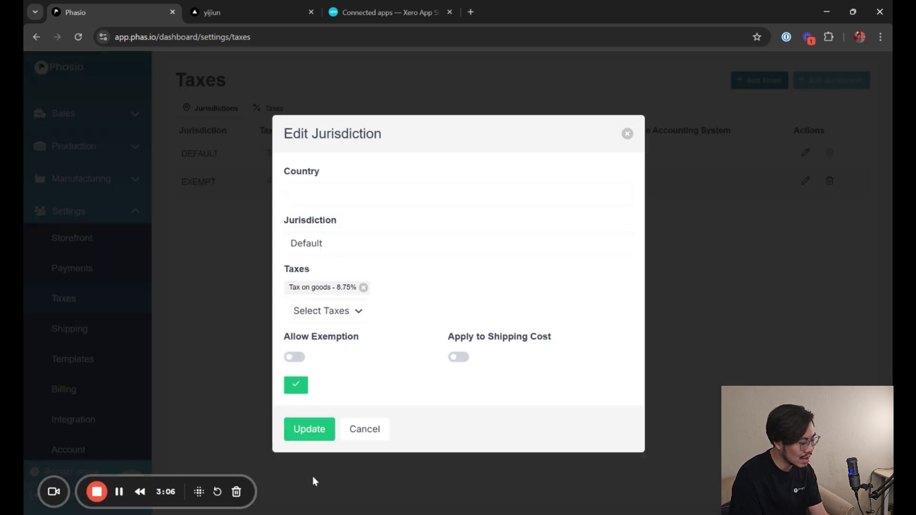
click(308, 433)
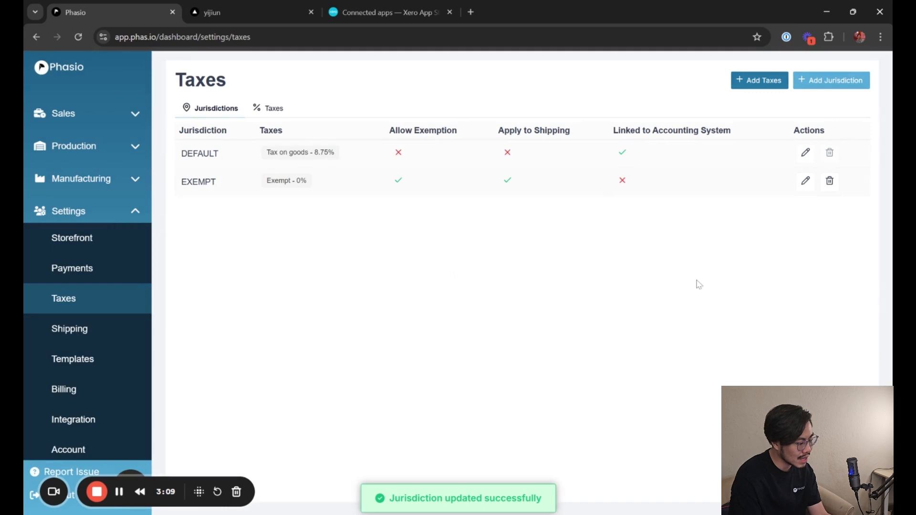
Step: Link the EXEMPT jurisdiction to an accounting system tax and save it
click(805, 182)
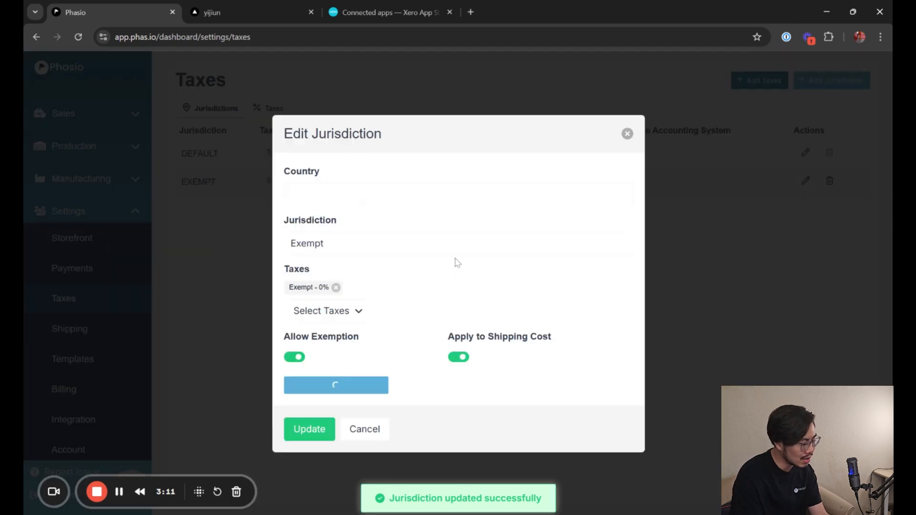
click(352, 384)
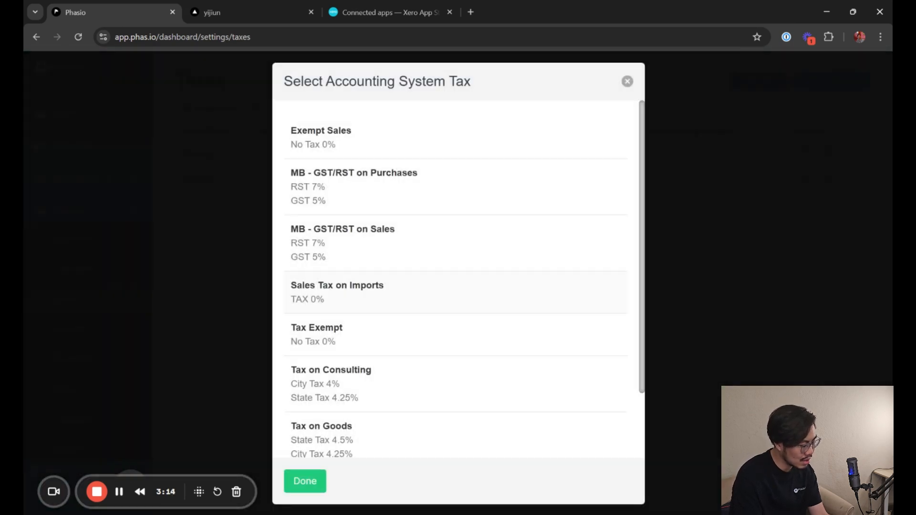
click(320, 482)
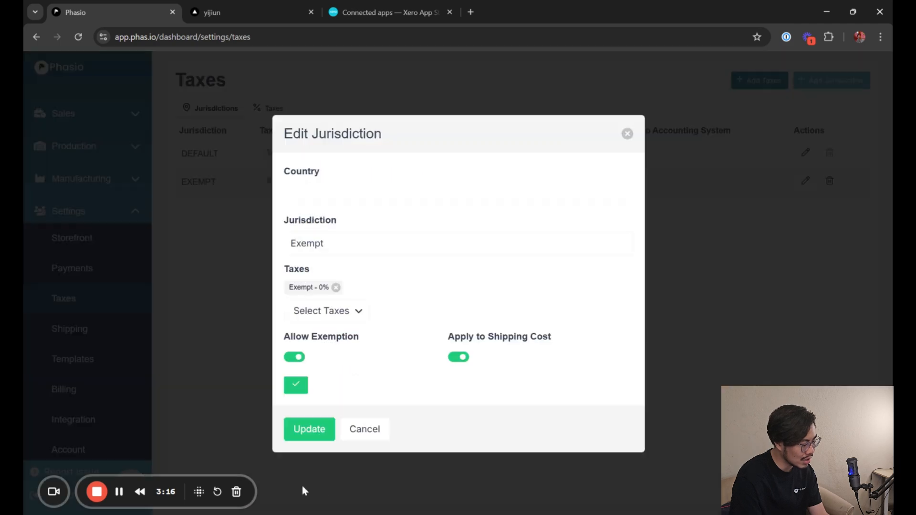
click(310, 430)
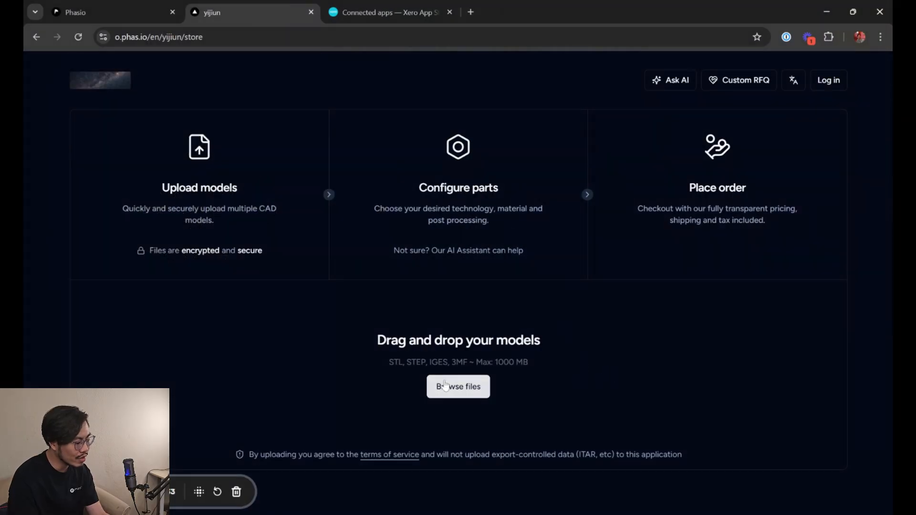
Step: Upload 2.stl to the storefront, review it as MJF PA12 at $5.51, and go to checkout
click(466, 391)
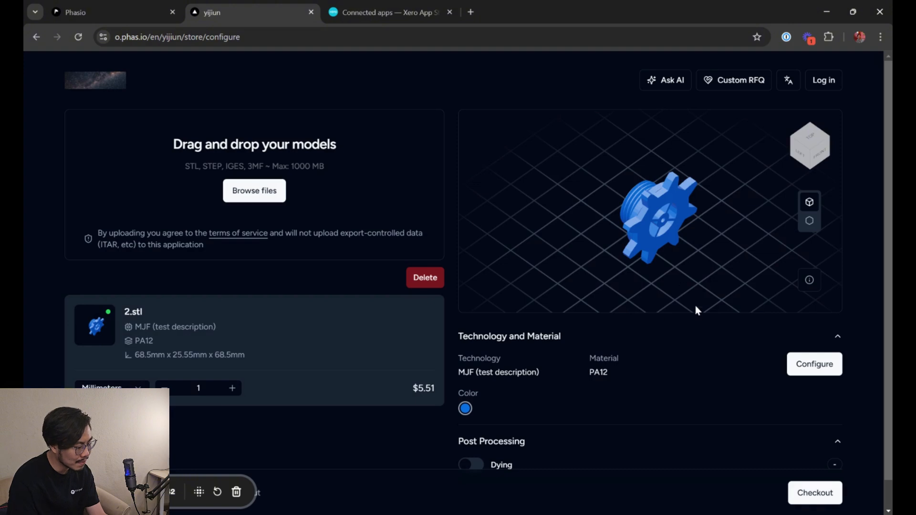
drag(646, 247, 611, 243)
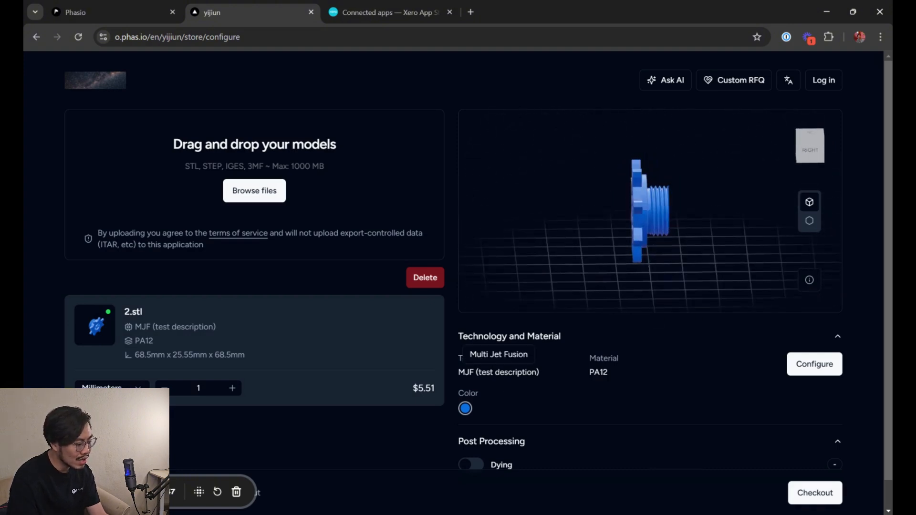
drag(608, 373, 580, 375)
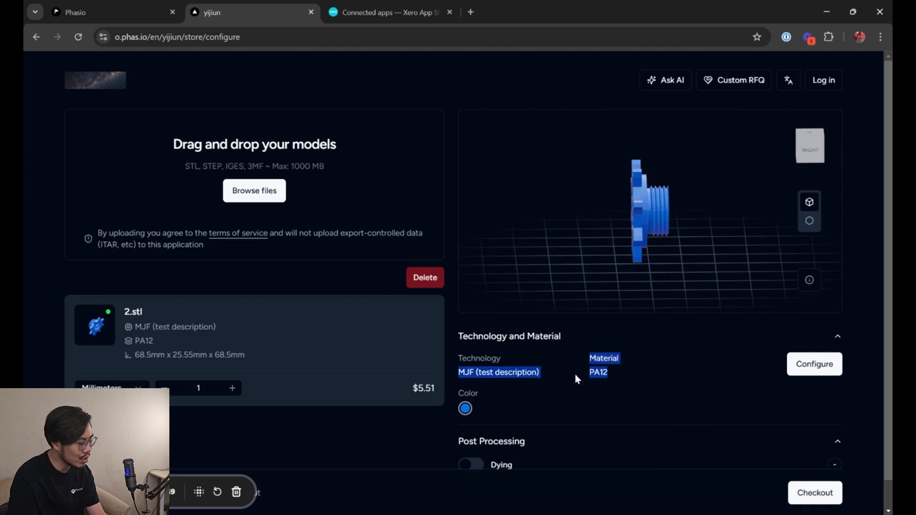
click(575, 374)
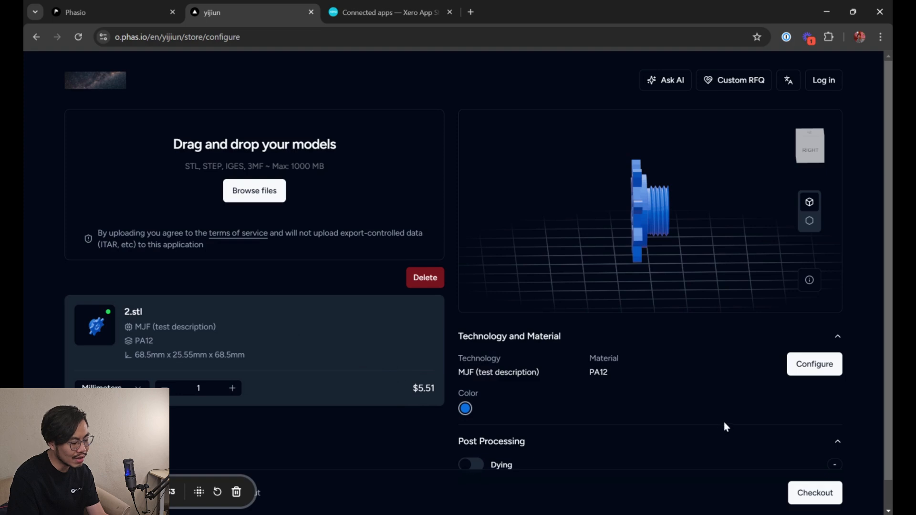
scroll(725, 426, down, 1)
click(812, 473)
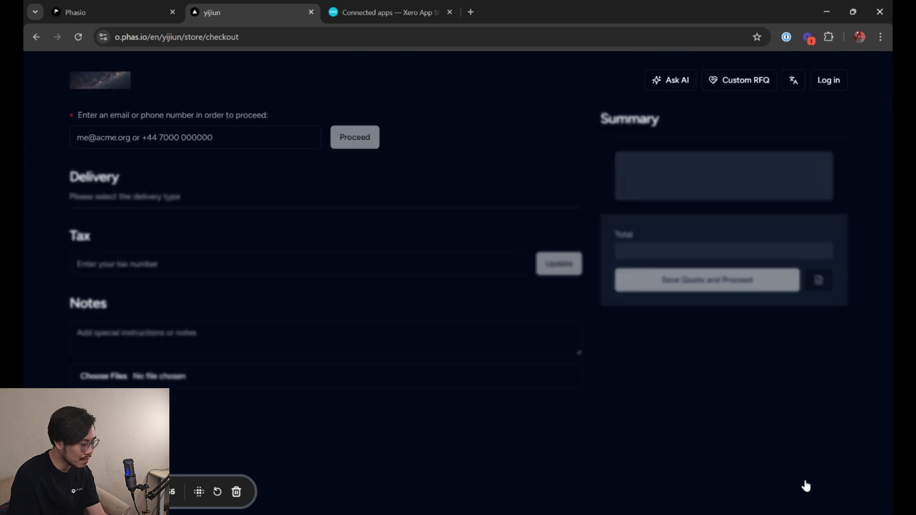
Step: Sign in at checkout with the customer's e-mail address and the one-time passcode
click(234, 139)
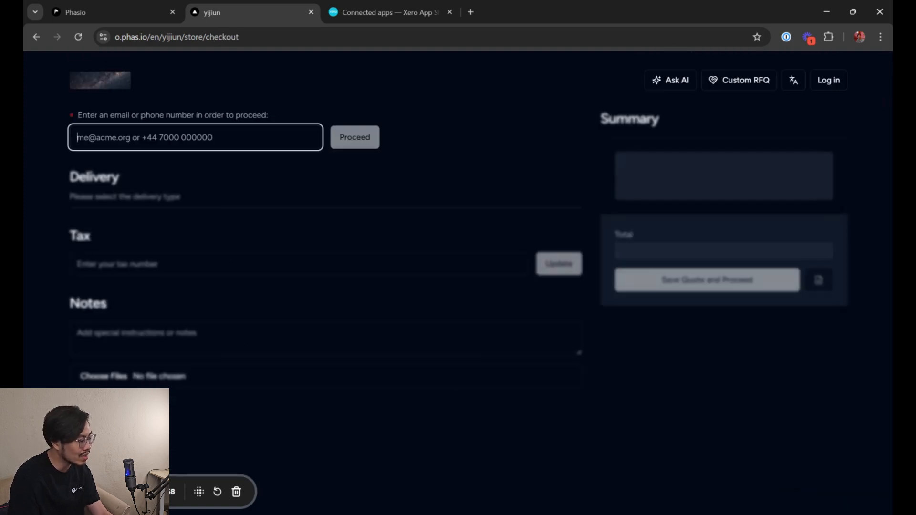
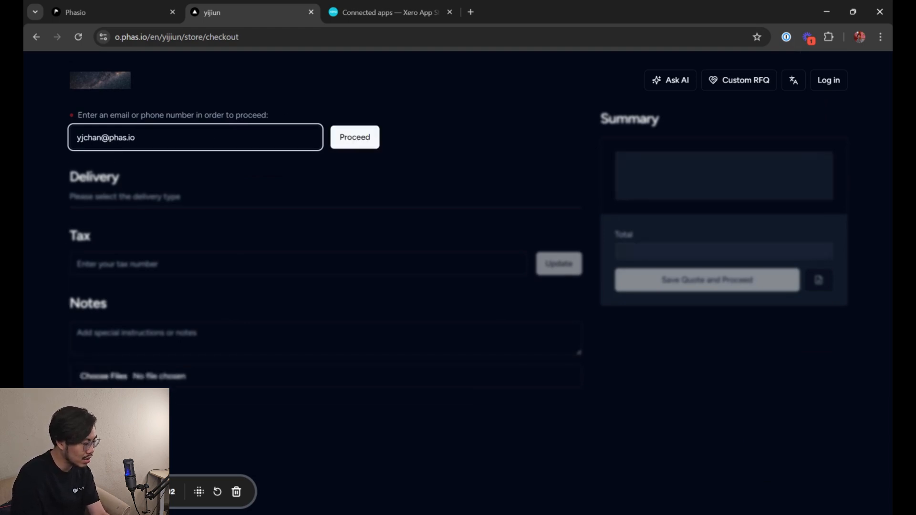
click(372, 132)
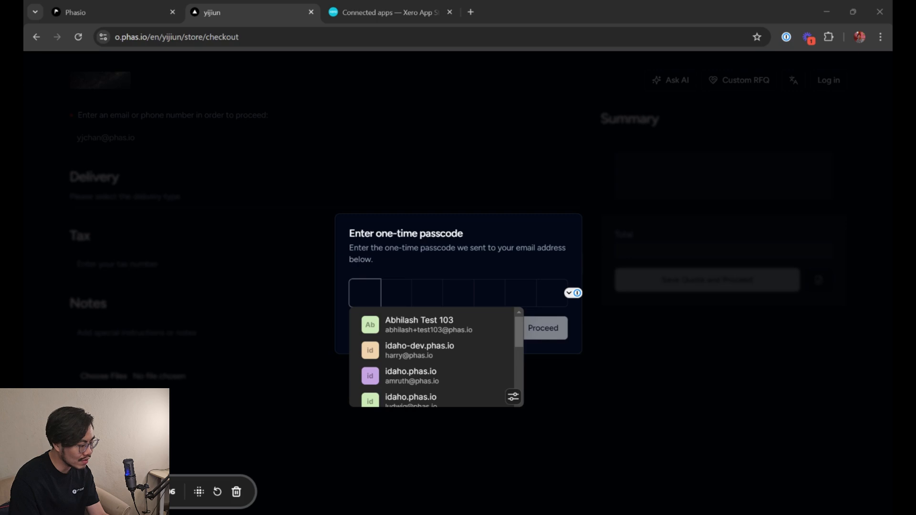
key(alt+Tab)
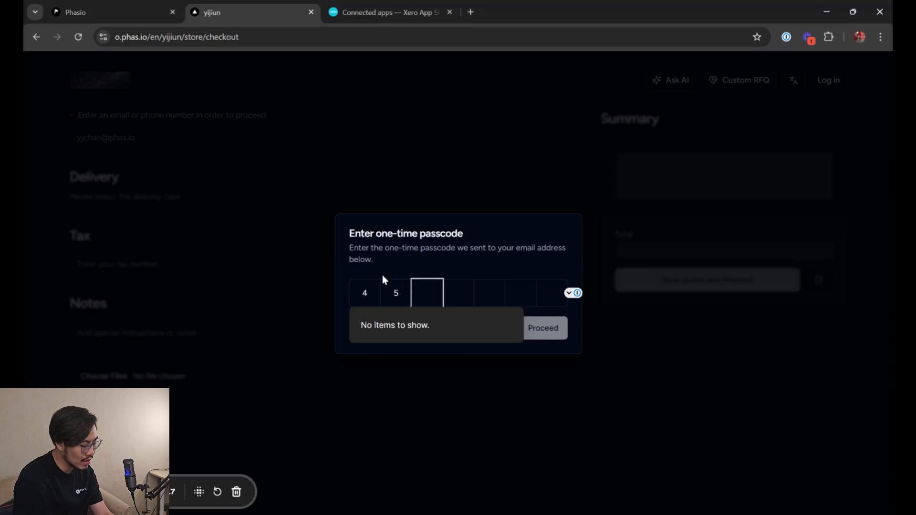
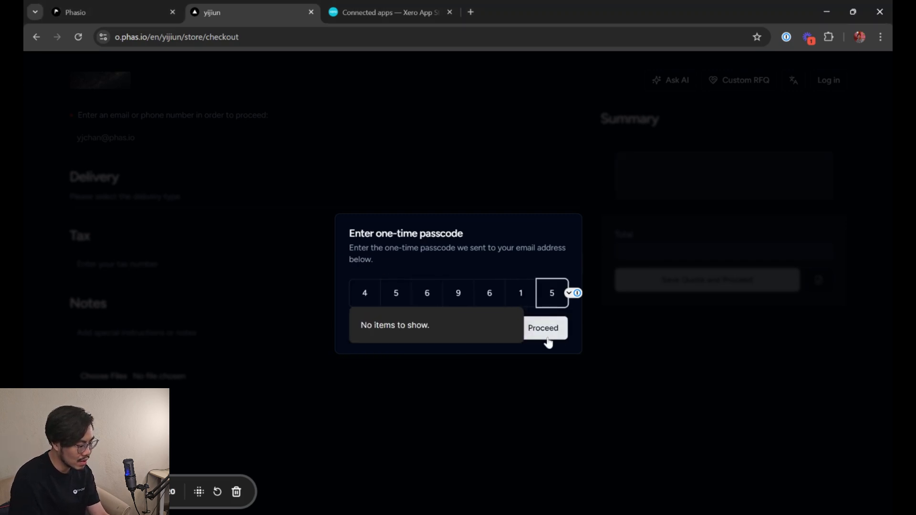
click(546, 337)
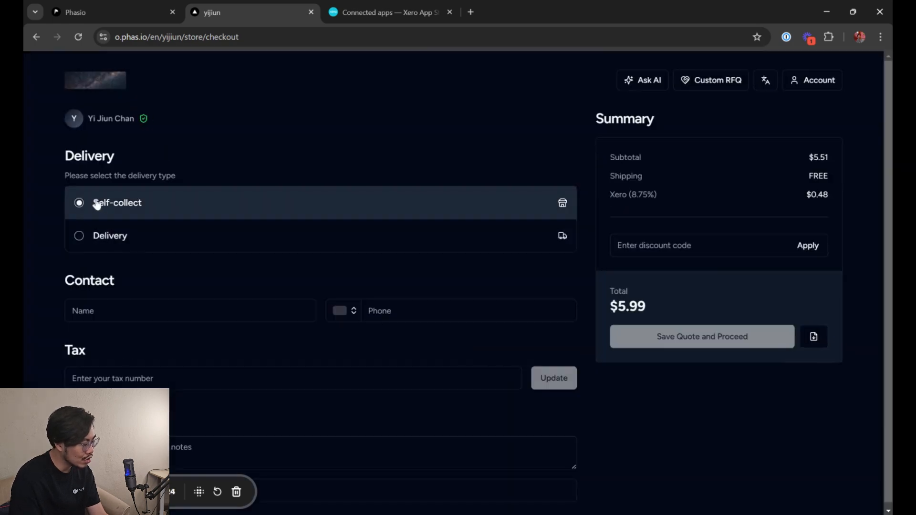
Step: Enter the contact's name and phone number, then save the quote and place the order
click(190, 311)
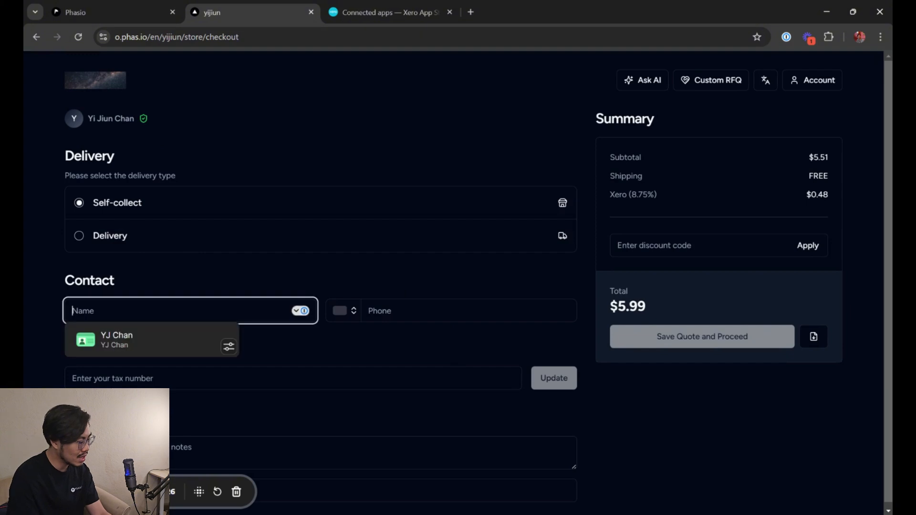
text(YJ)
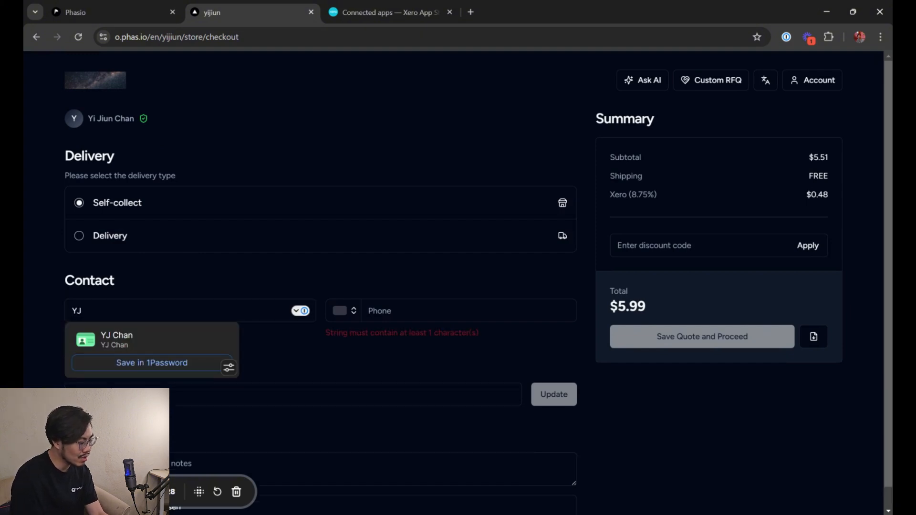
key(Tab)
key(Tab)
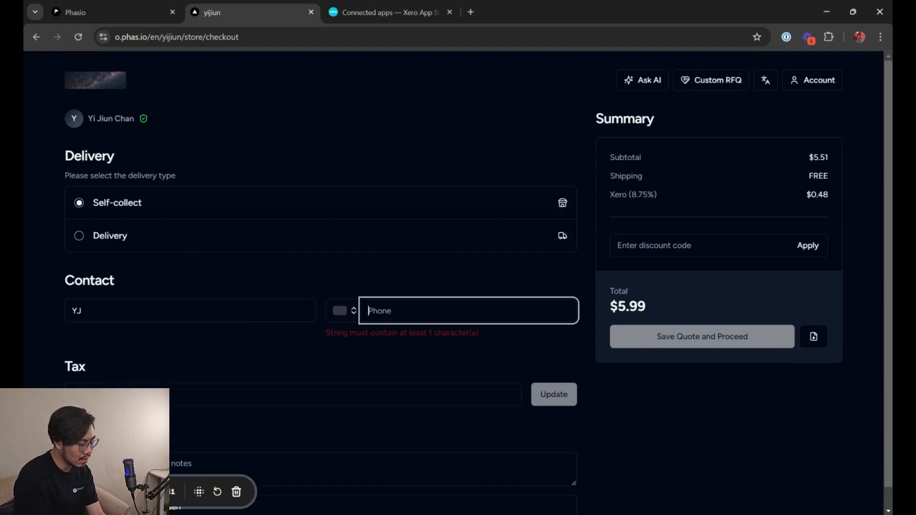
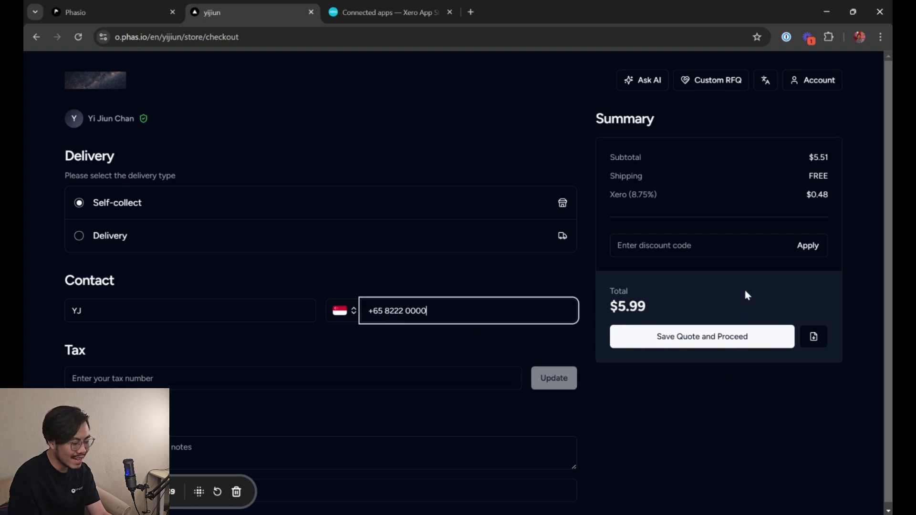
click(727, 346)
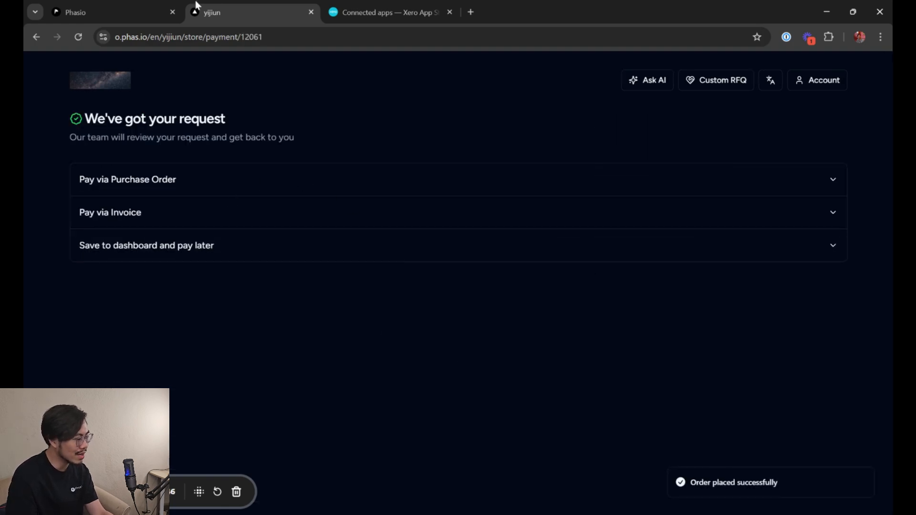
Step: Open Quote 18 under Sales > Quotes and check its billing estimate number QU-0015
click(103, 7)
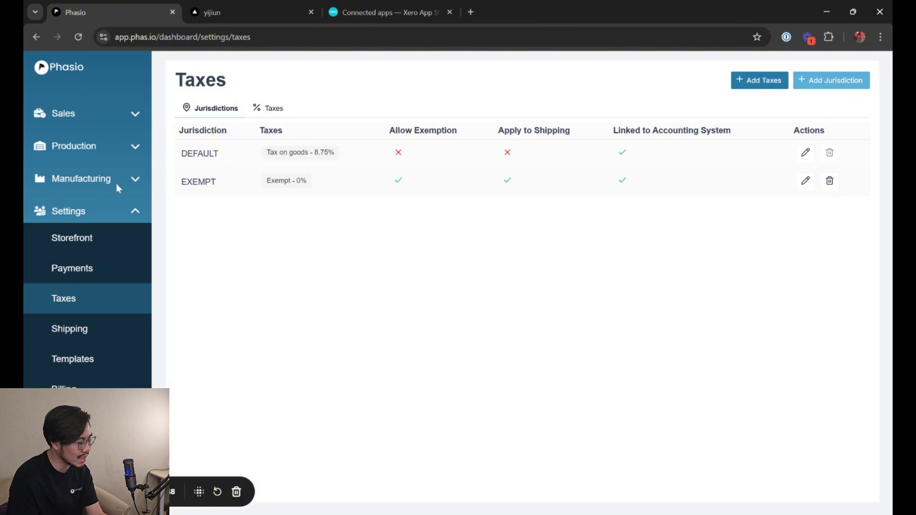
scroll(130, 195, up, 2)
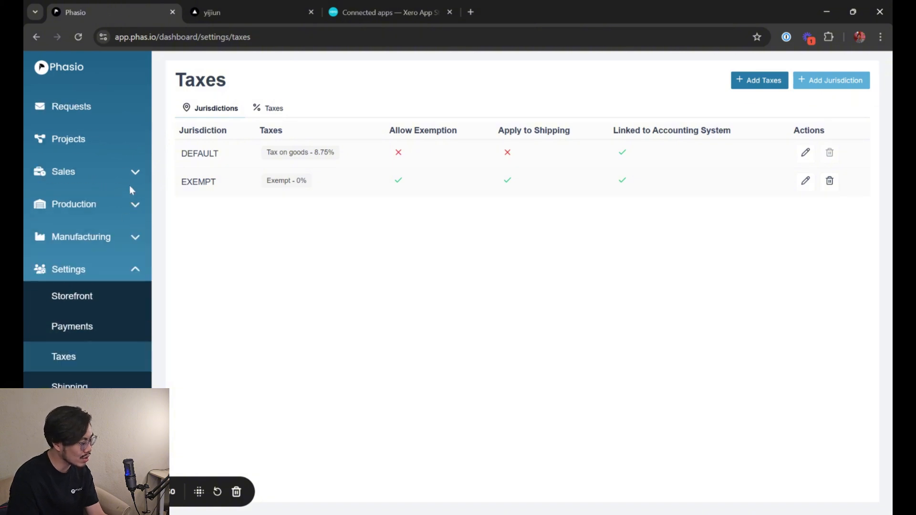
click(132, 181)
click(63, 204)
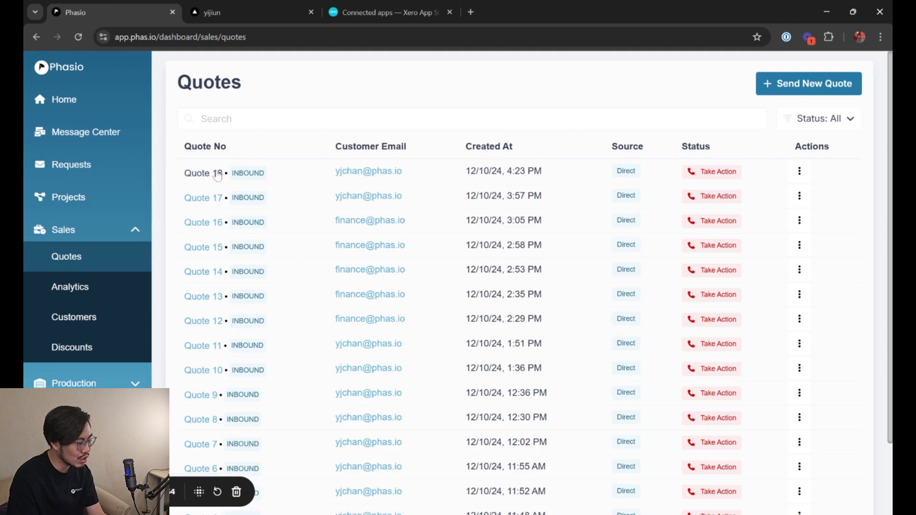
click(217, 175)
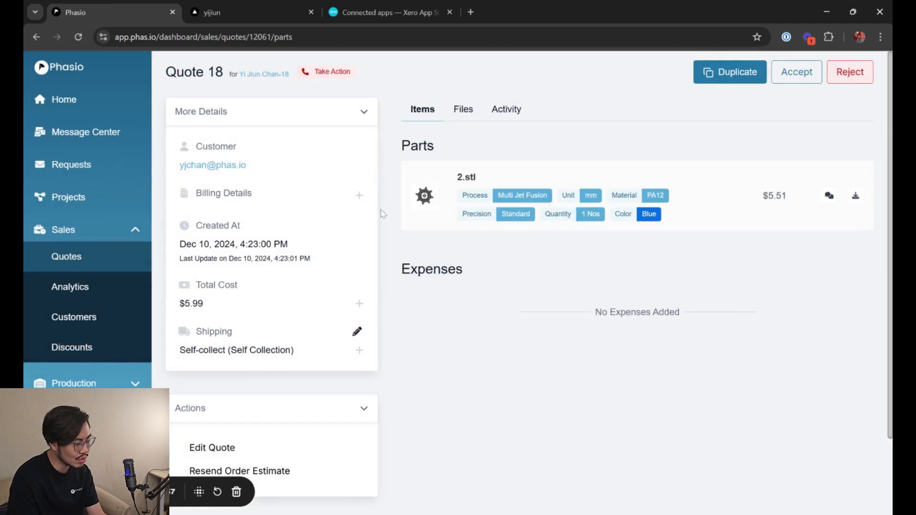
click(360, 196)
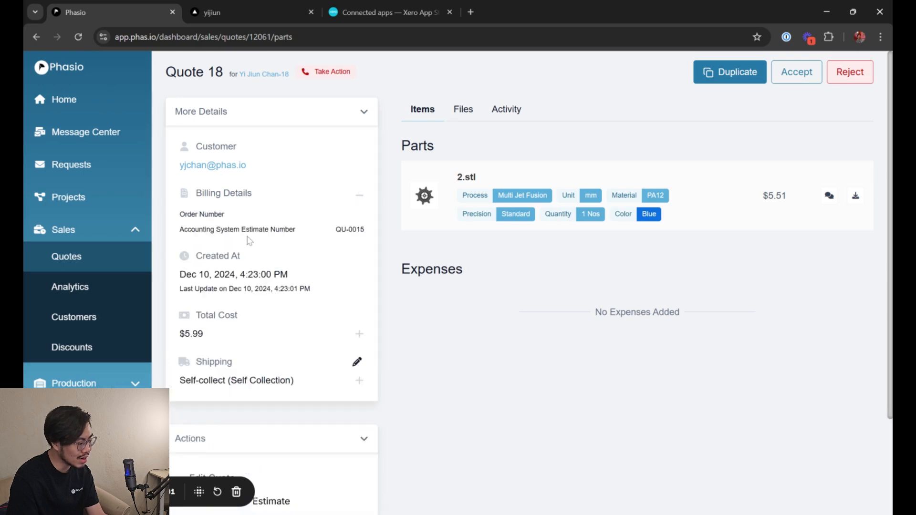
drag(179, 229, 366, 234)
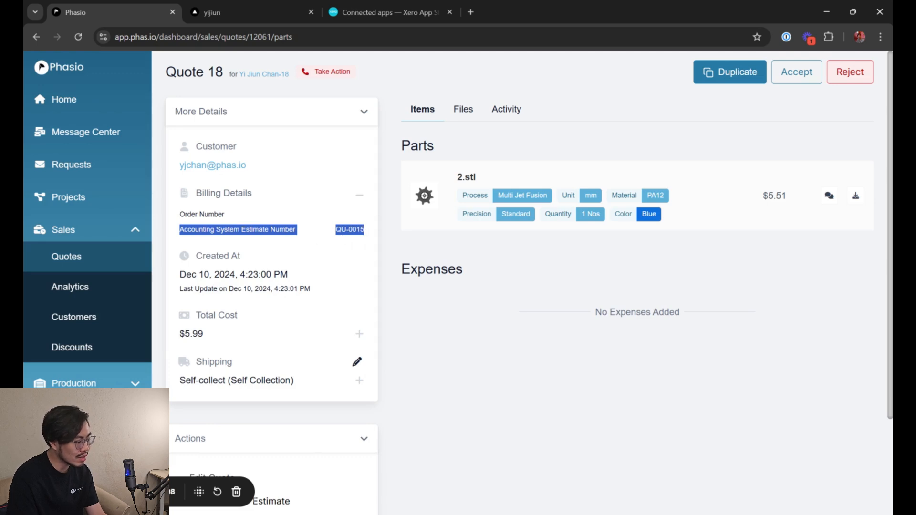
click(366, 234)
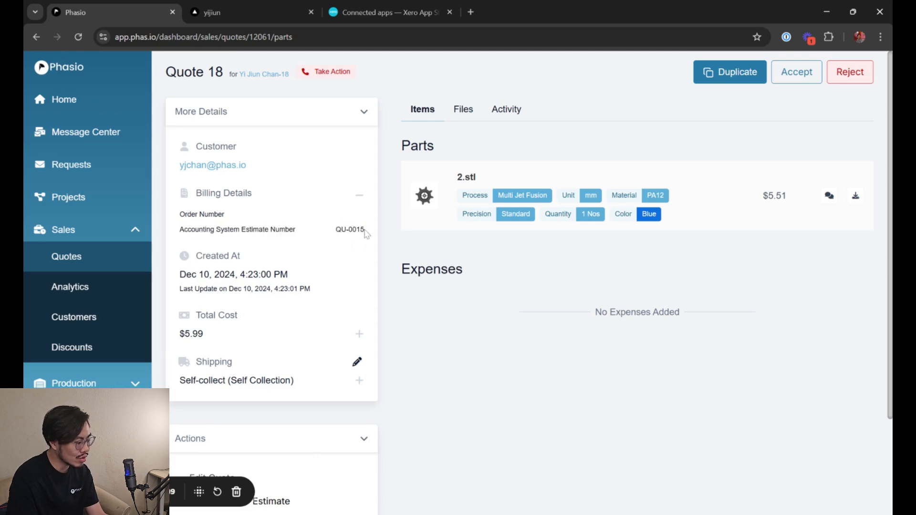
click(382, 13)
Step: Find the storefront customer in Xero's All contacts and open their draft quote QU-0015
click(411, 96)
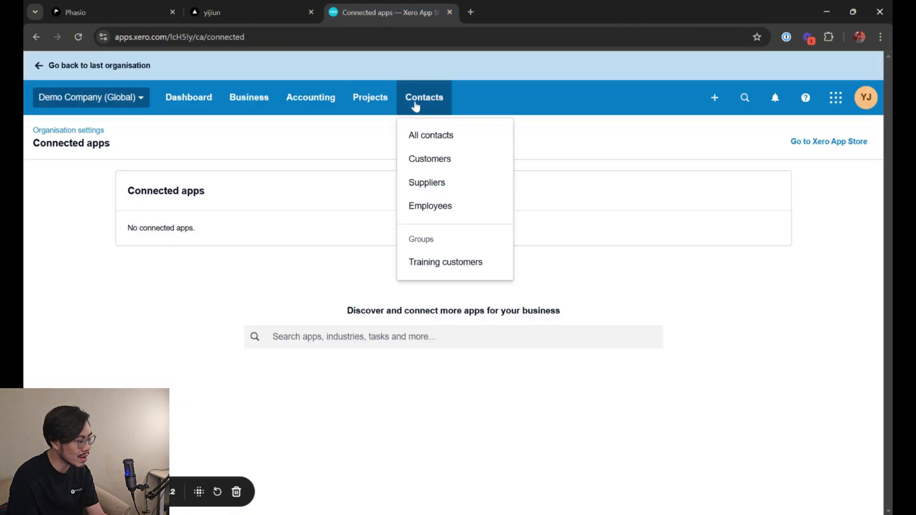
click(420, 138)
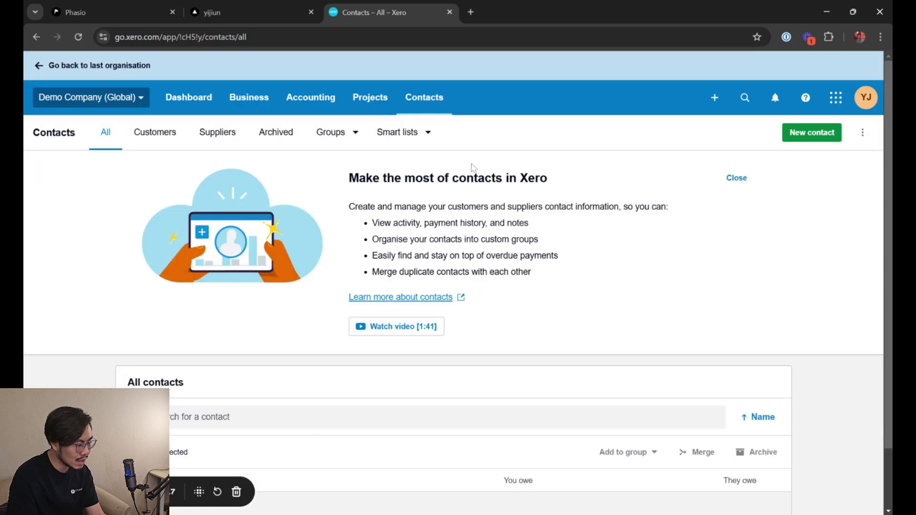
drag(889, 107, 888, 469)
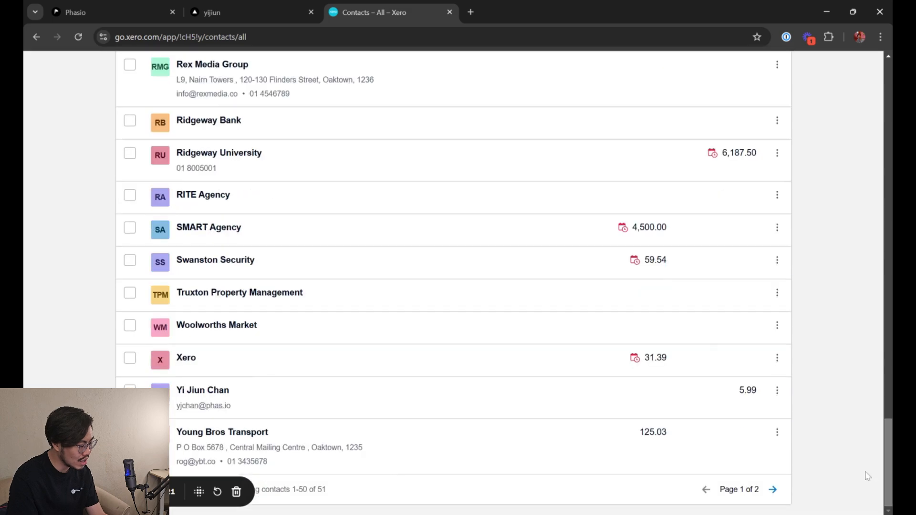
click(200, 392)
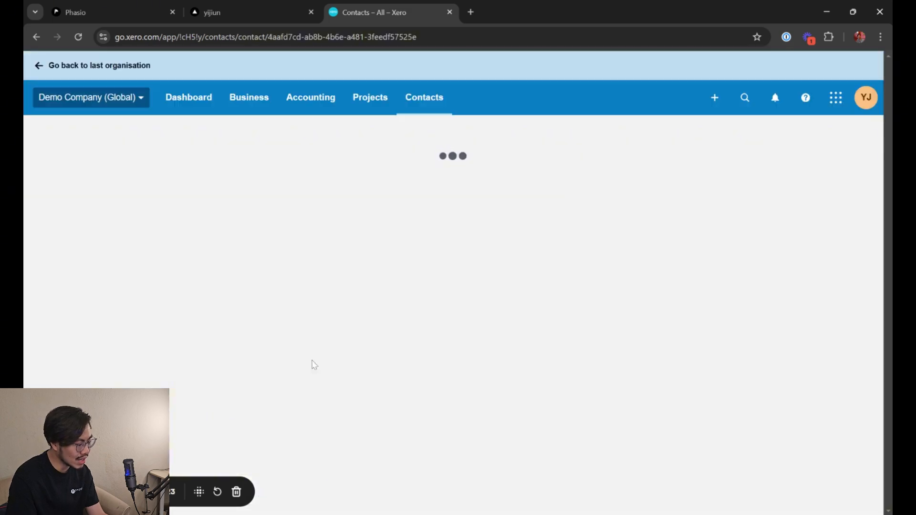
scroll(375, 301, down, 3)
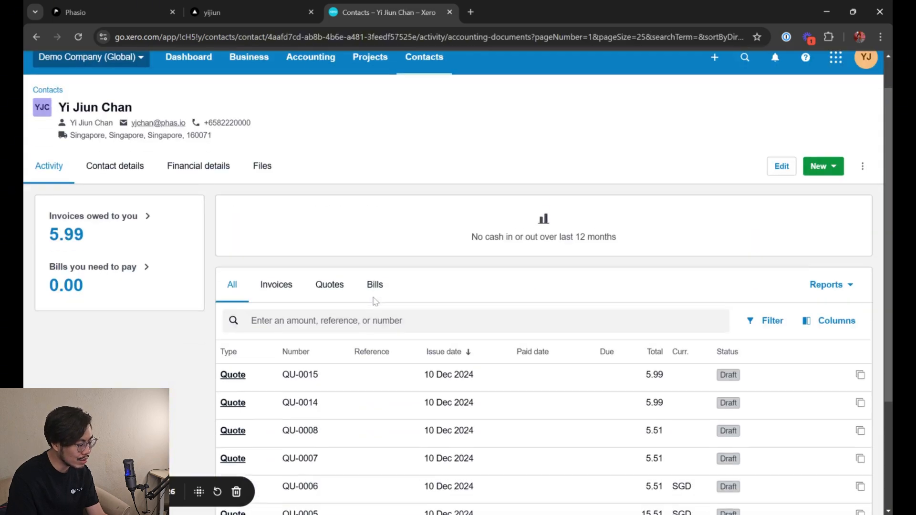
scroll(373, 302, down, 1)
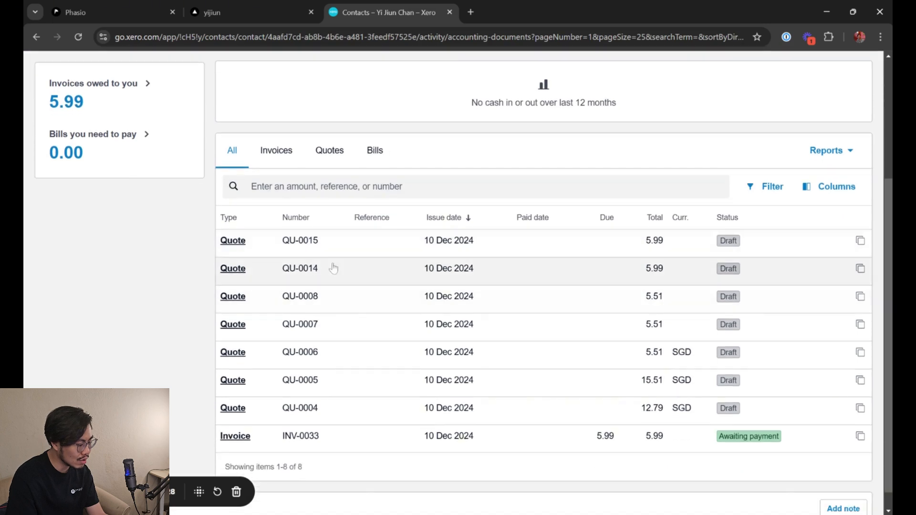
click(235, 245)
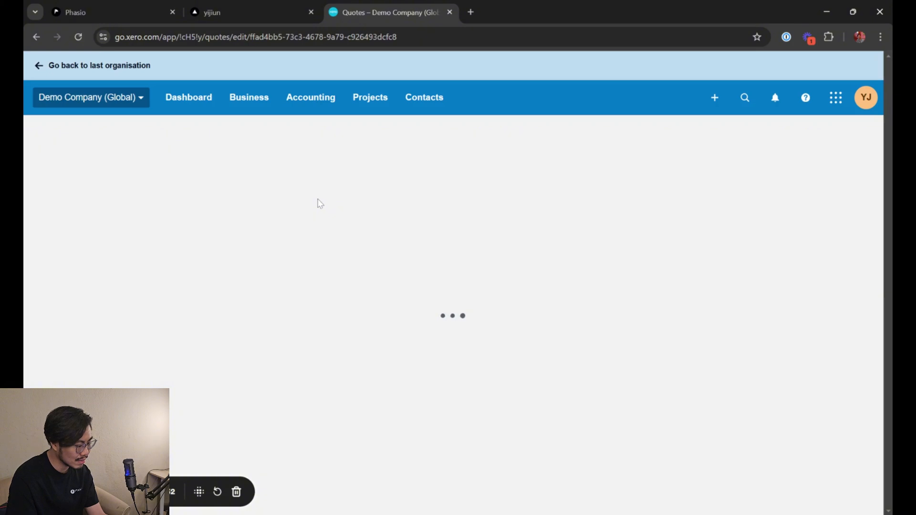
Step: Check QU-0015's single 2.stl line and 5.99 total, then go back to Phasio's Quote 18
scroll(318, 205, down, 3)
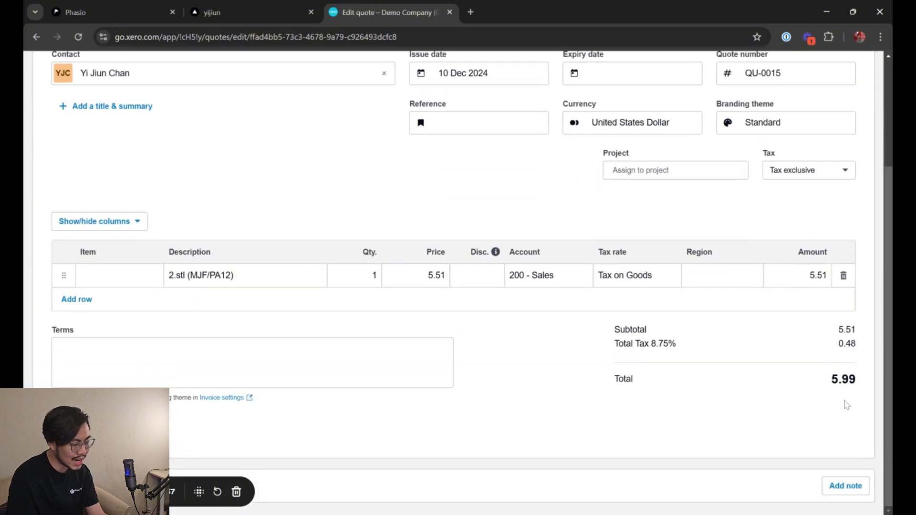
click(117, 12)
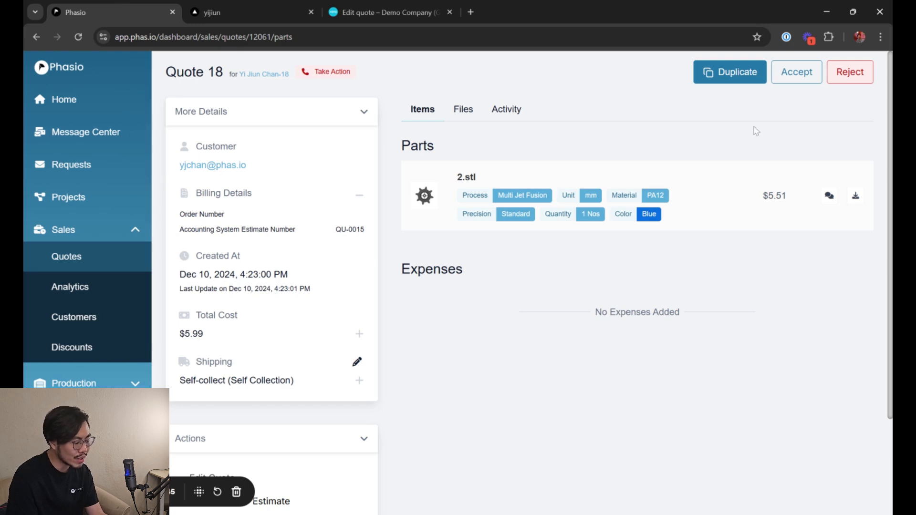
Step: Accept Quote 18 into Order 18 and confirm its billing details list invoice INV-0034
click(792, 82)
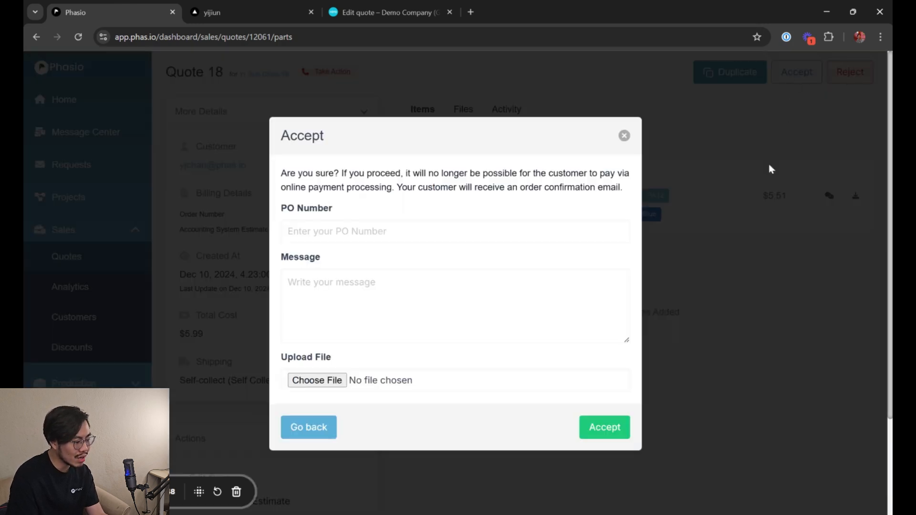
click(595, 432)
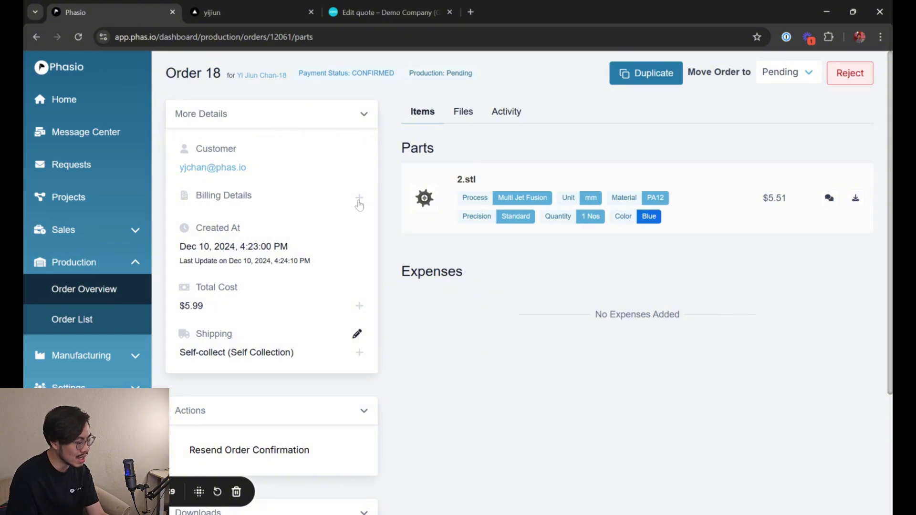
click(359, 197)
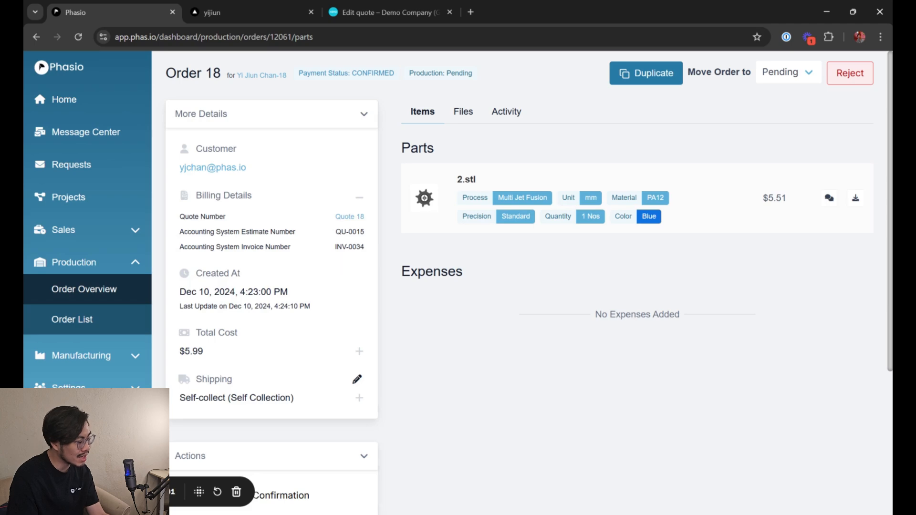
drag(362, 246, 323, 257)
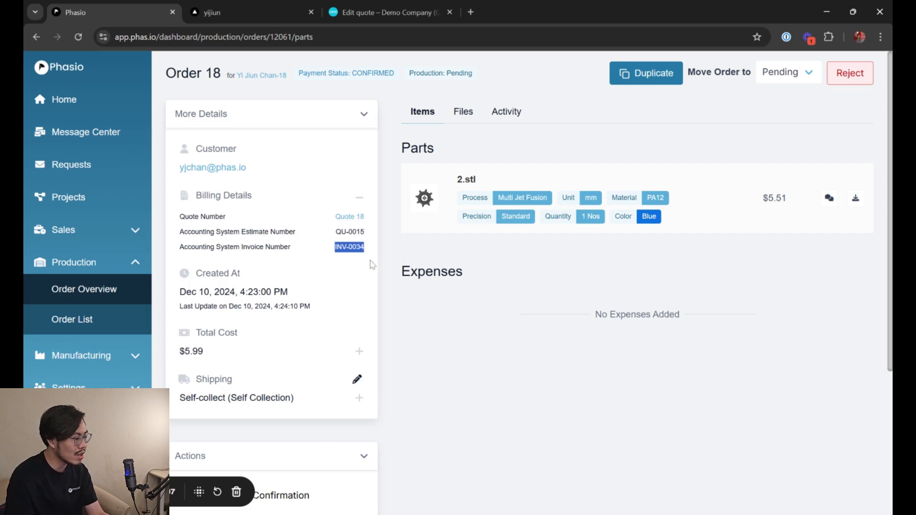
click(362, 6)
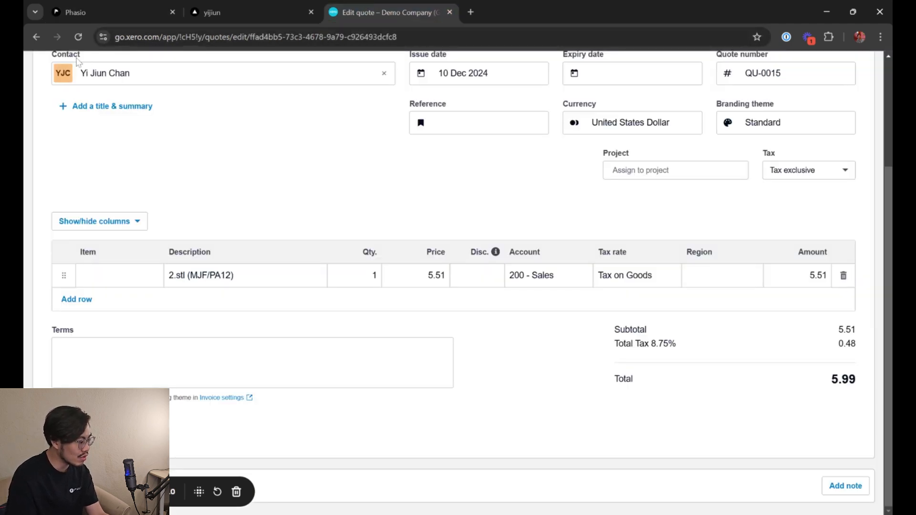
Step: Open invoice INV-0034 from the customer's Xero invoices and check the 2.stl line at 5.51, totalling 5.99
click(37, 37)
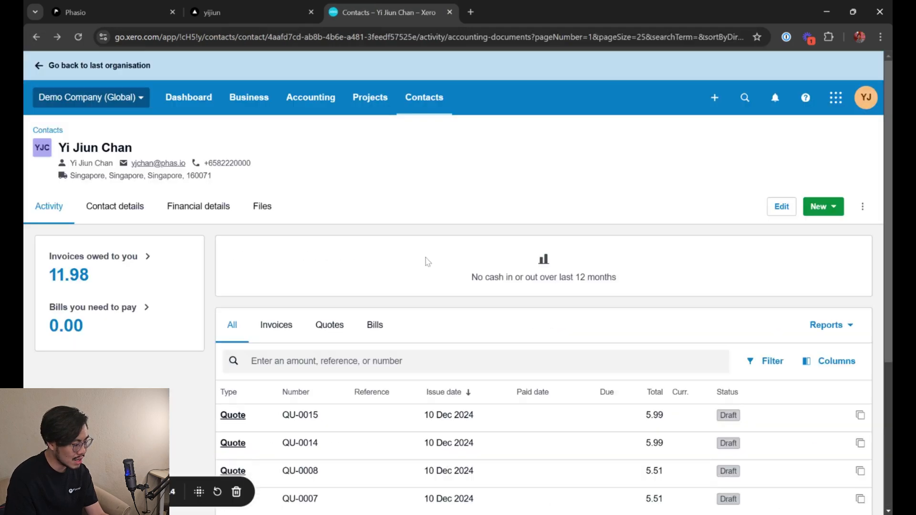
scroll(406, 255, down, 4)
click(274, 150)
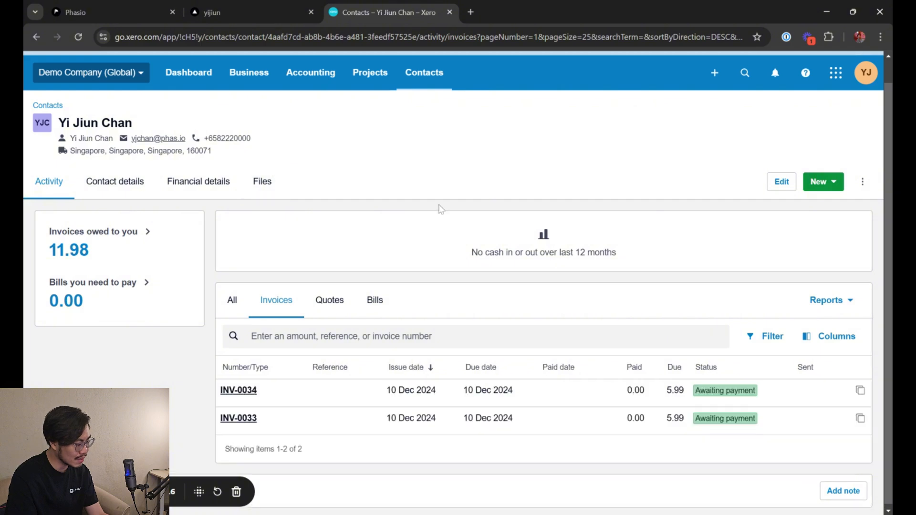
click(252, 396)
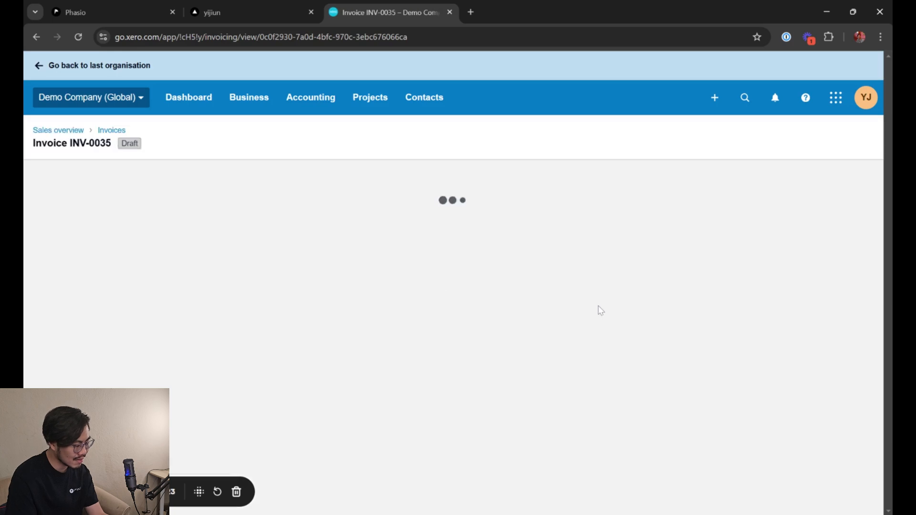
scroll(601, 311, down, 2)
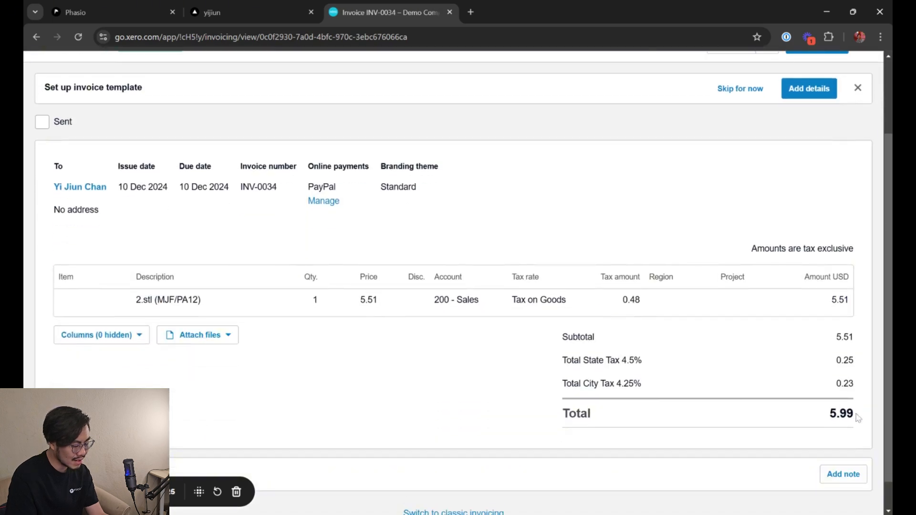